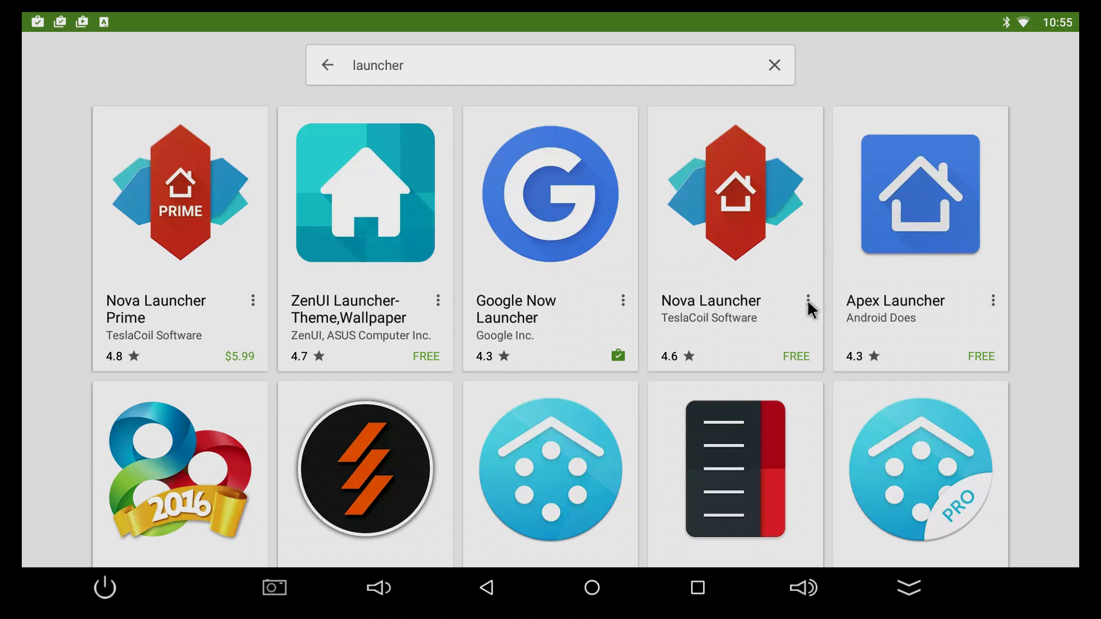
Install the free Nova Launcher from its tile menu and view its app page
left_click(809, 302)
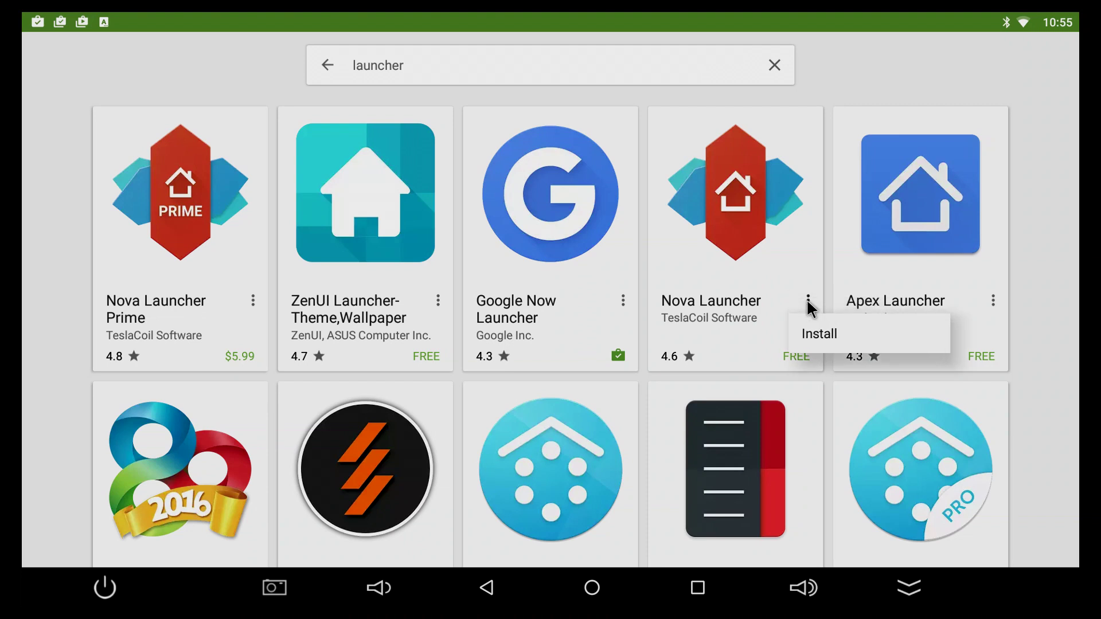
left_click(829, 333)
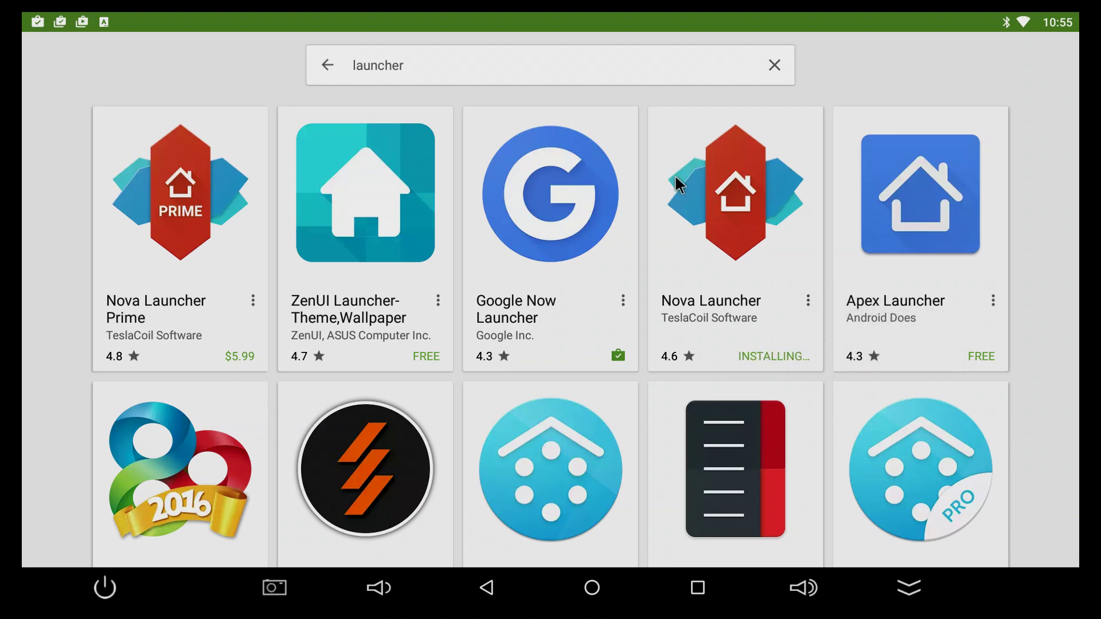
left_click(721, 192)
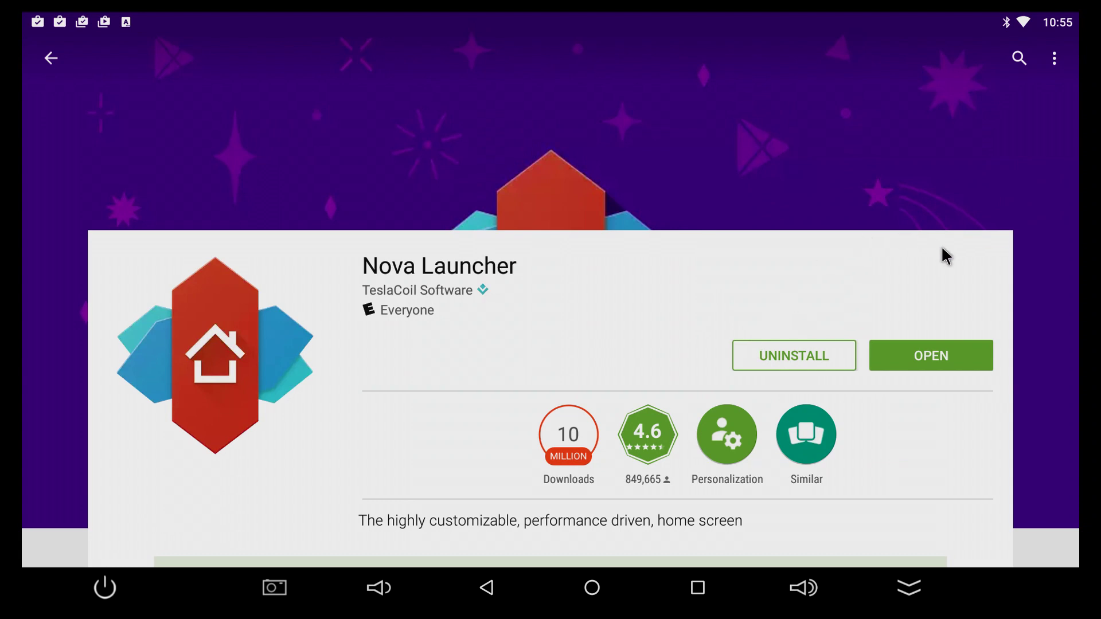
Launch Nova Launcher and choose ALWAYS to make it the default home app
left_click(937, 351)
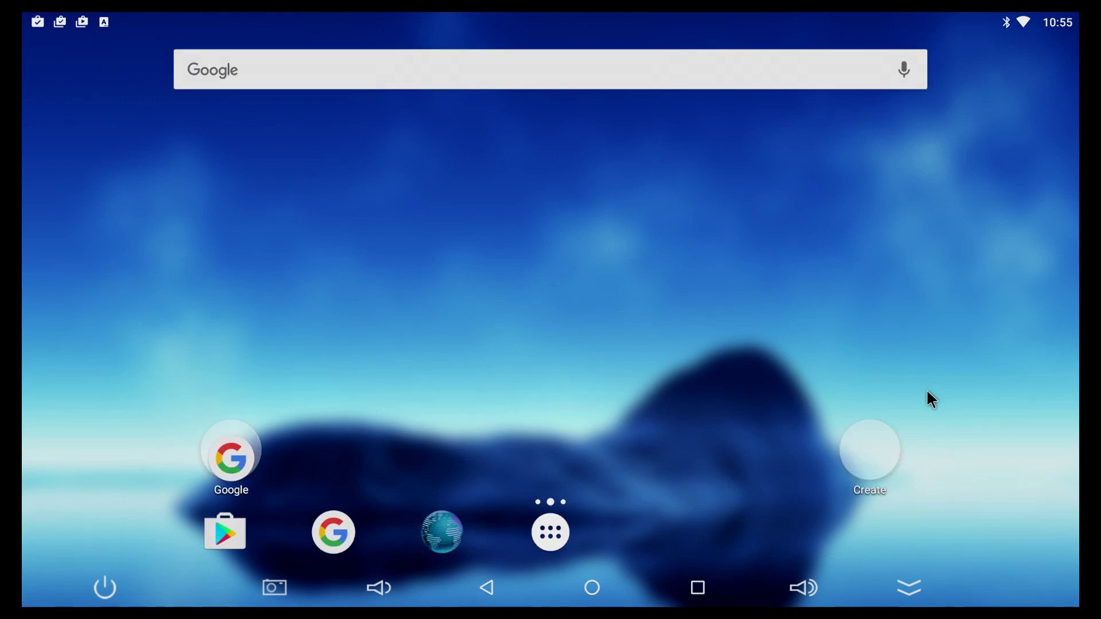
left_click(591, 594)
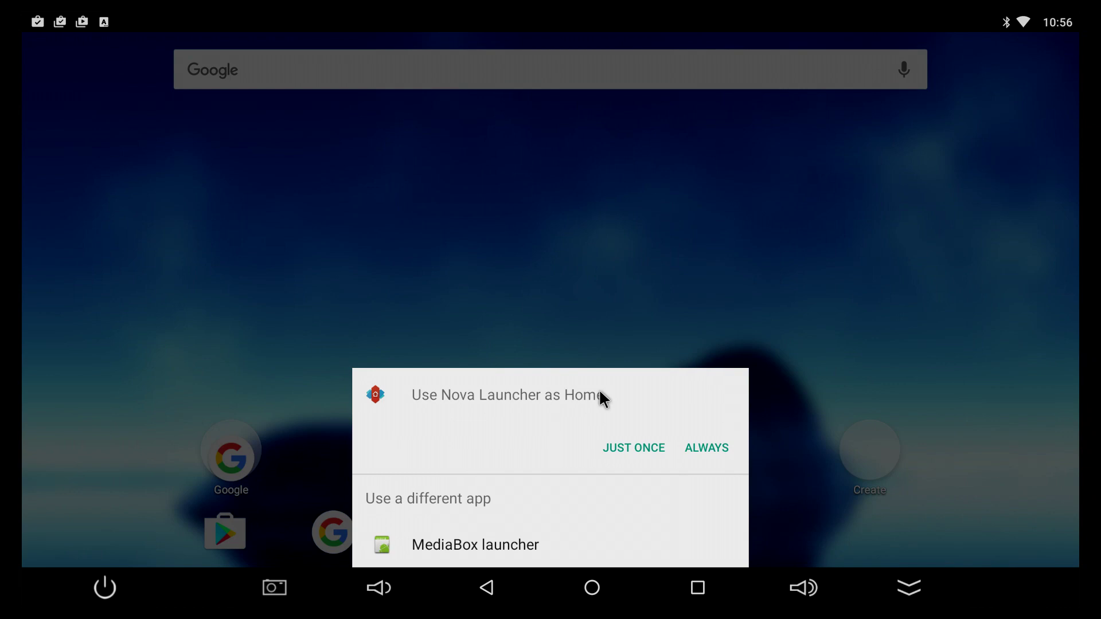
left_click(709, 445)
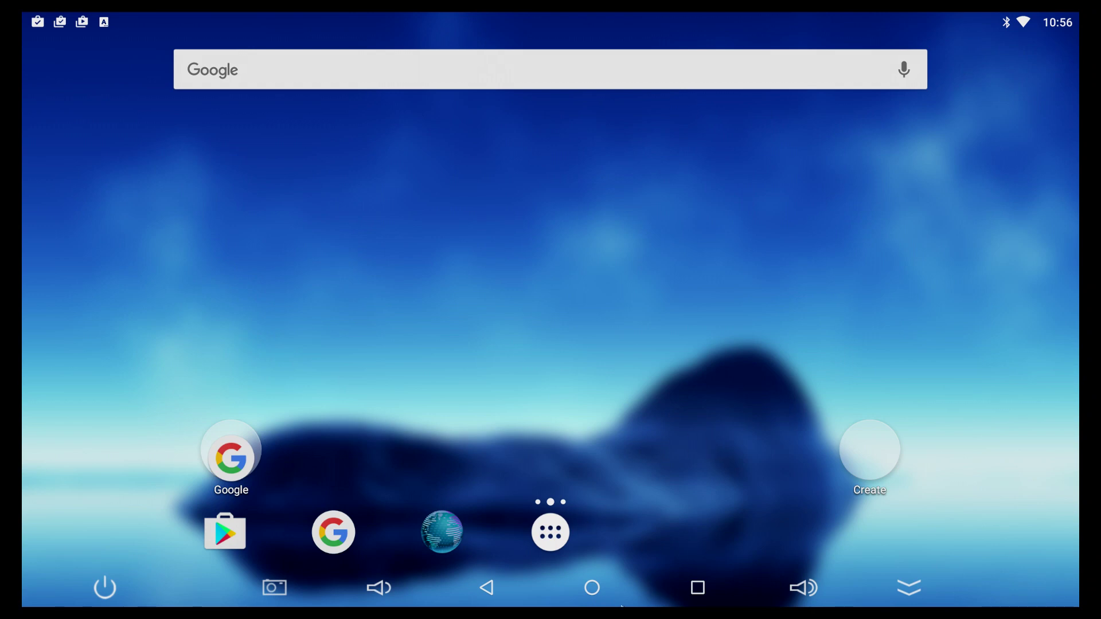
left_click(592, 587)
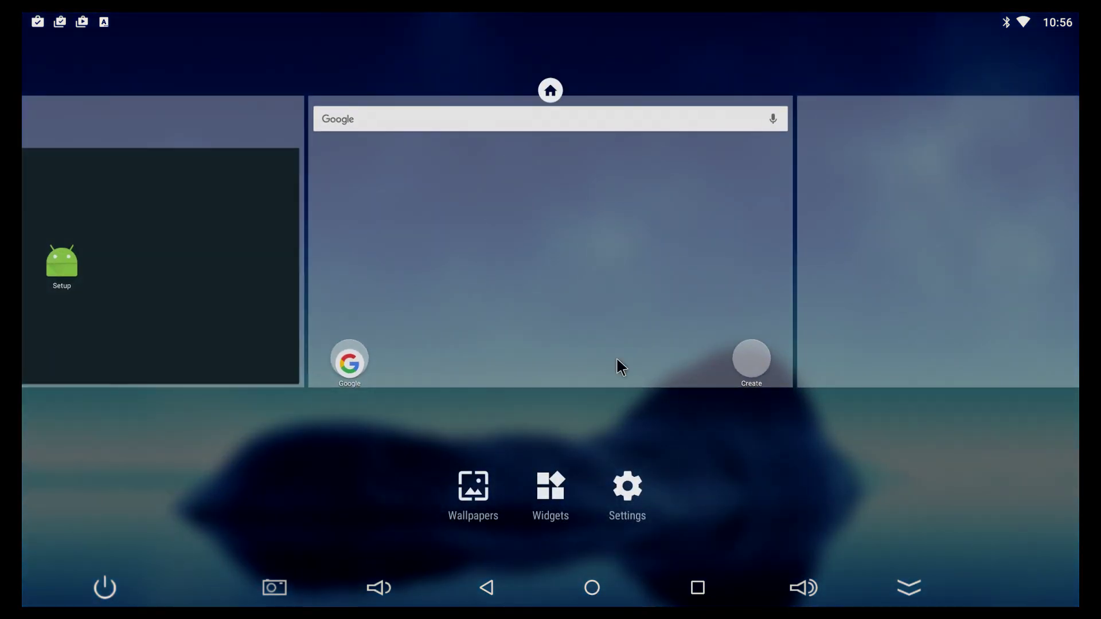
left_click(575, 254)
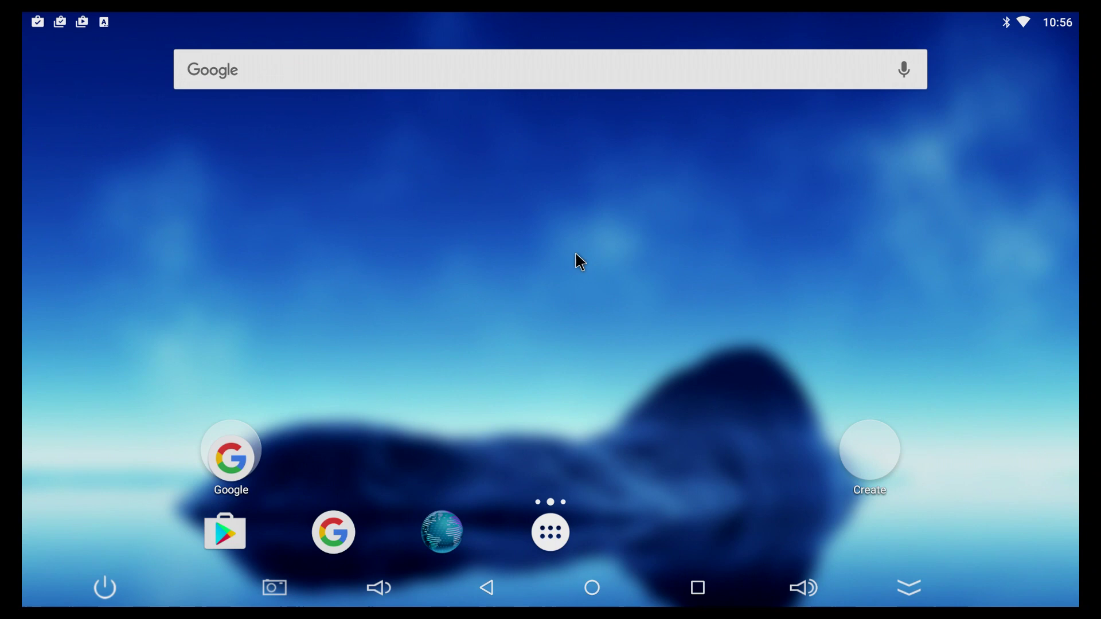
Check in Settings > More settings > Home that Nova Launcher beats MediaBox launcher, then go home
left_click(551, 523)
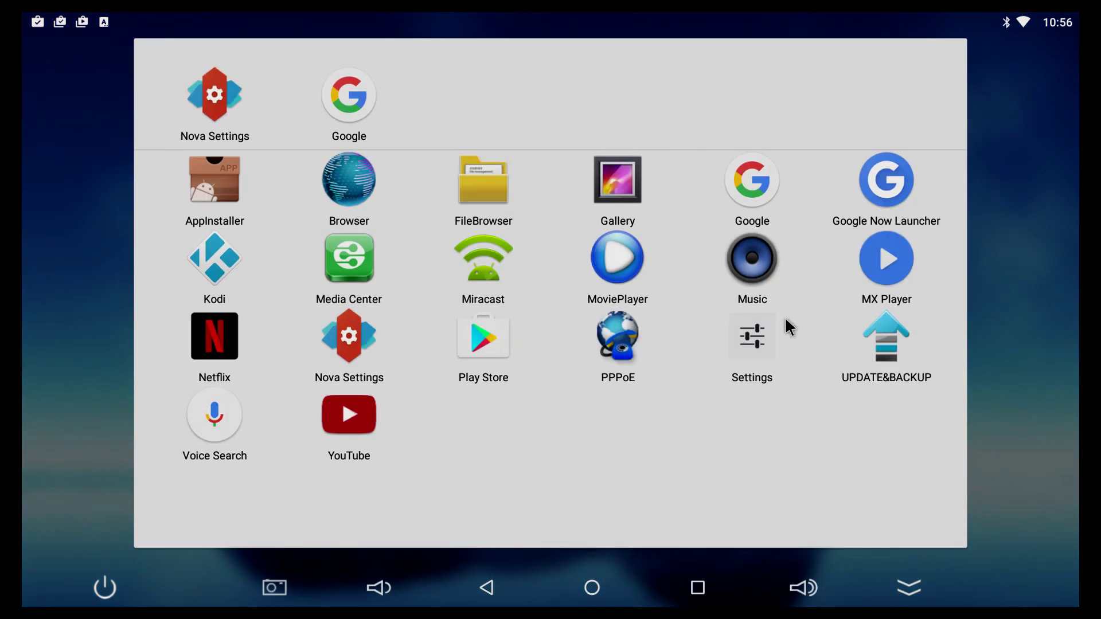
left_click(754, 338)
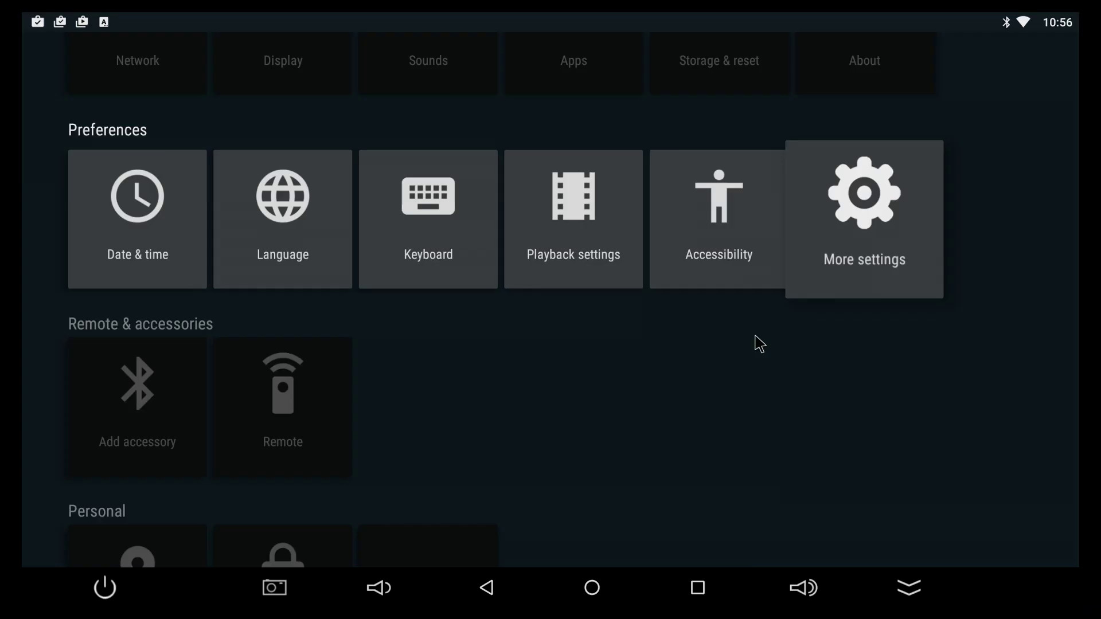
left_click(847, 222)
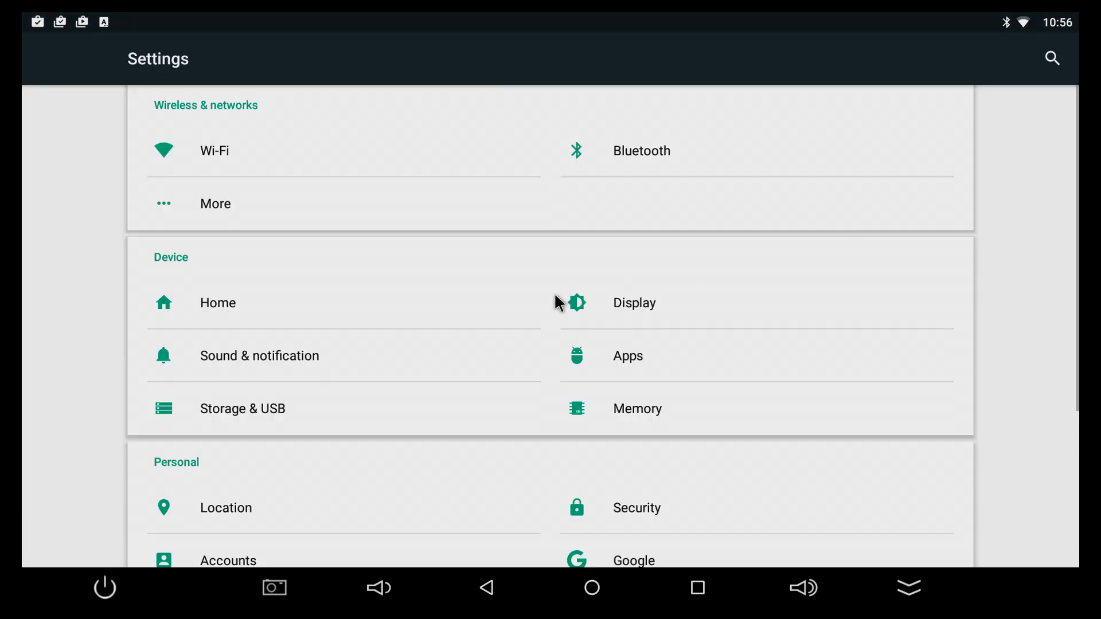
left_click(213, 304)
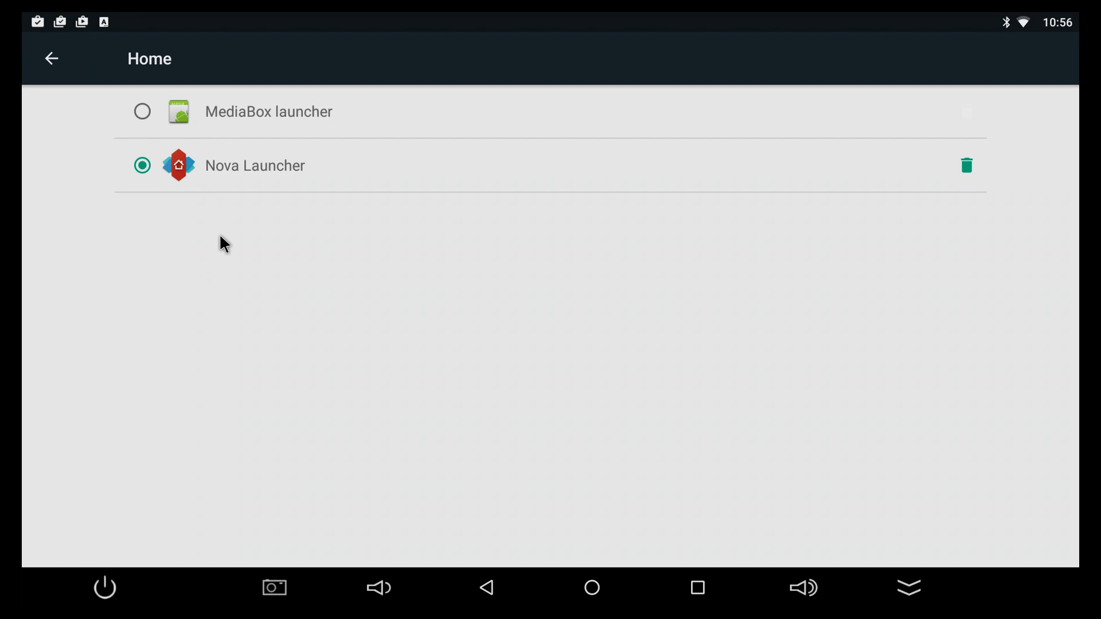
left_click(556, 581)
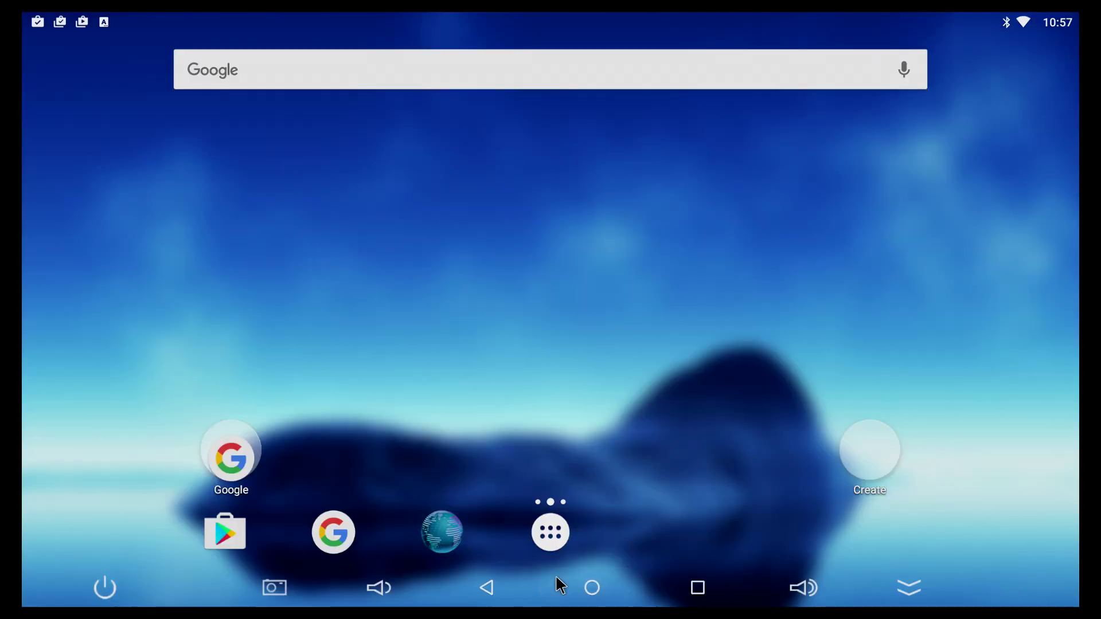
Open the browser on APKMirror's Nova Launcher 4.3.1 page
left_click(446, 535)
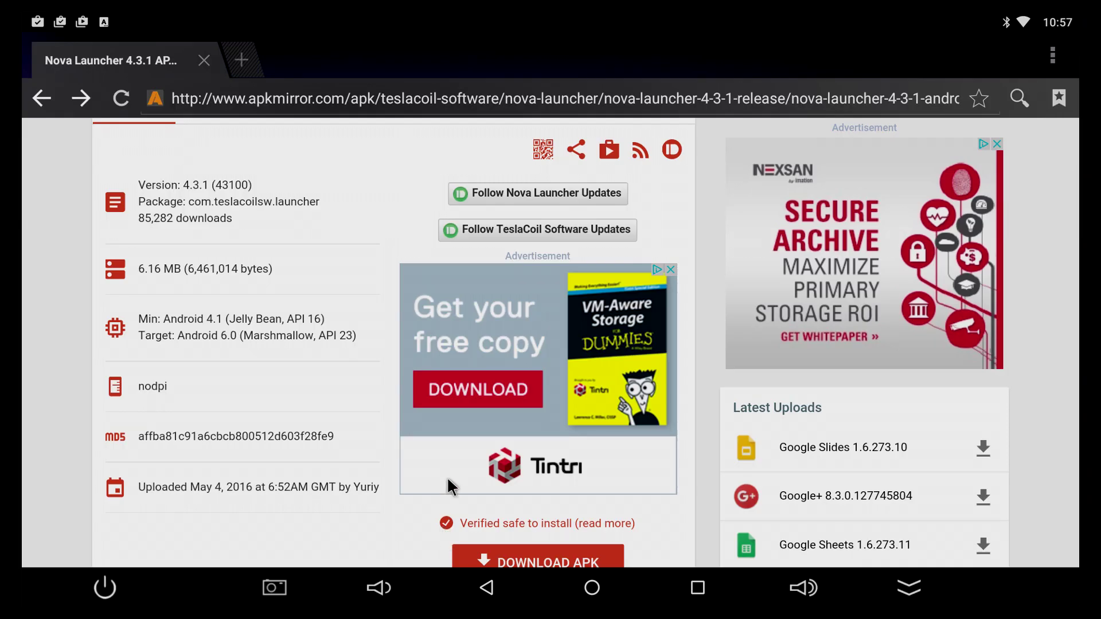
scroll(466, 328, "down", 5)
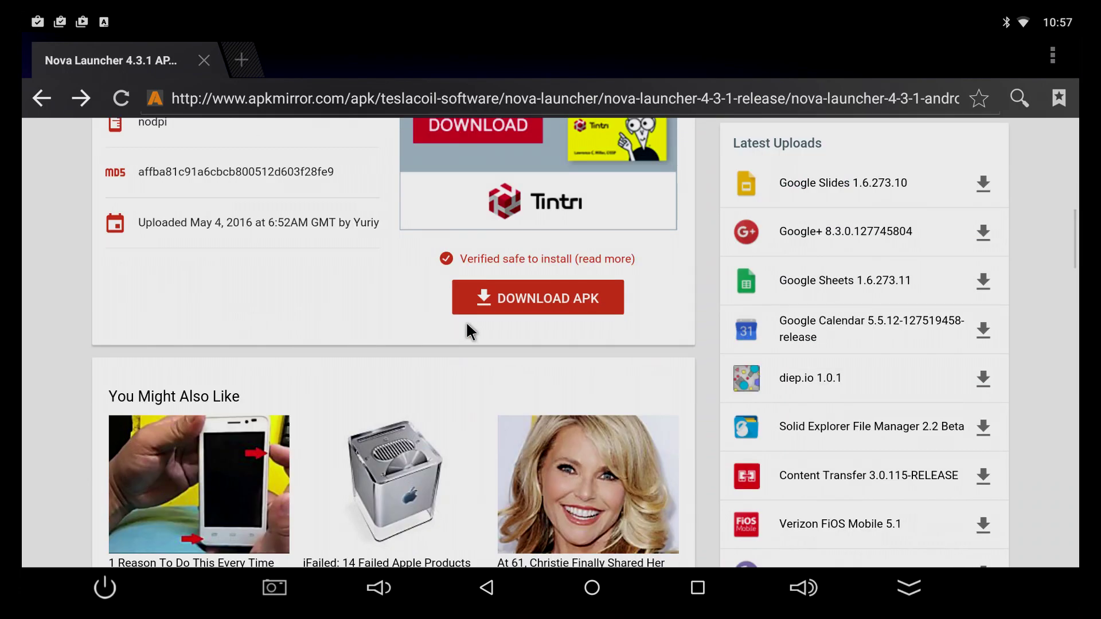
scroll(465, 330, "up", 6)
scroll(466, 326, "up", 1)
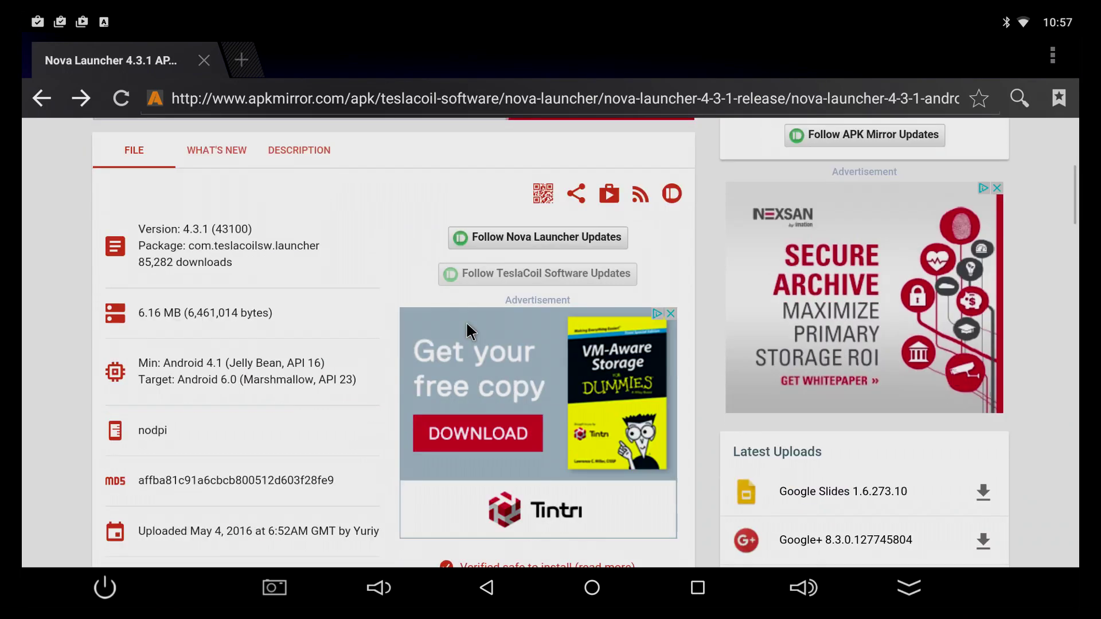
scroll(467, 327, "up", 5)
scroll(466, 327, "down", 11)
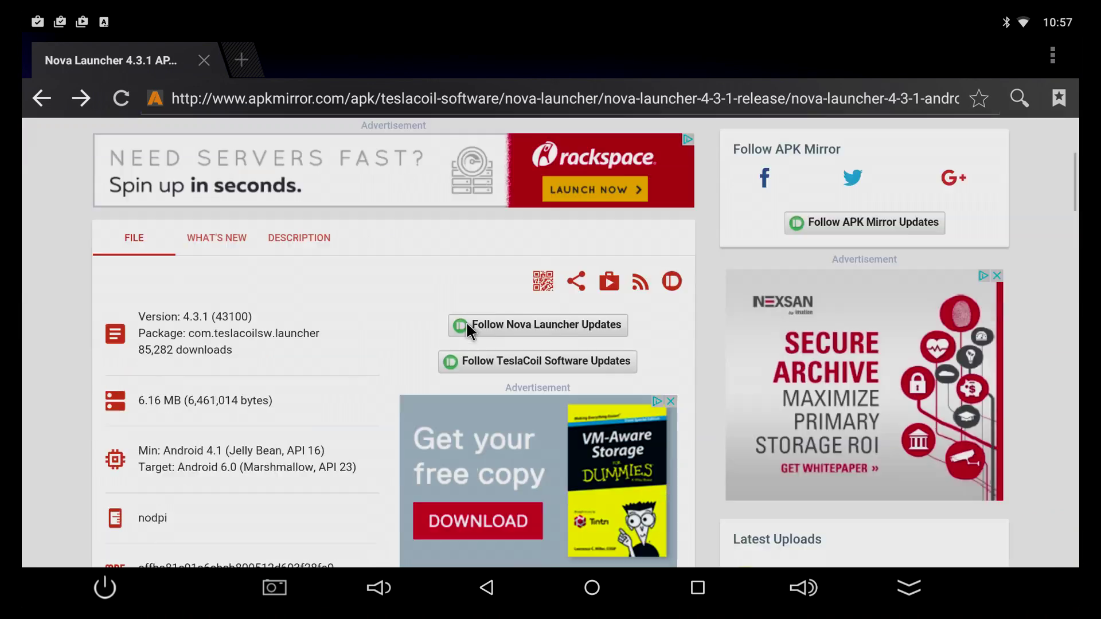
scroll(466, 328, "down", 2)
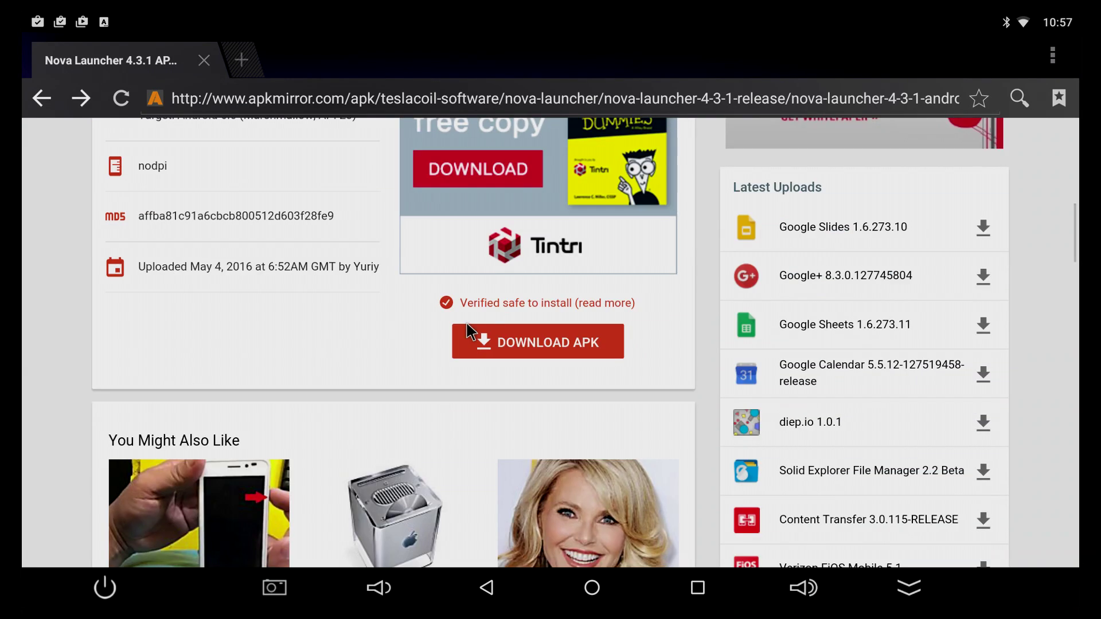
Start the APK download by choosing Open on the DOWNLOAD APK link
left_click(536, 342)
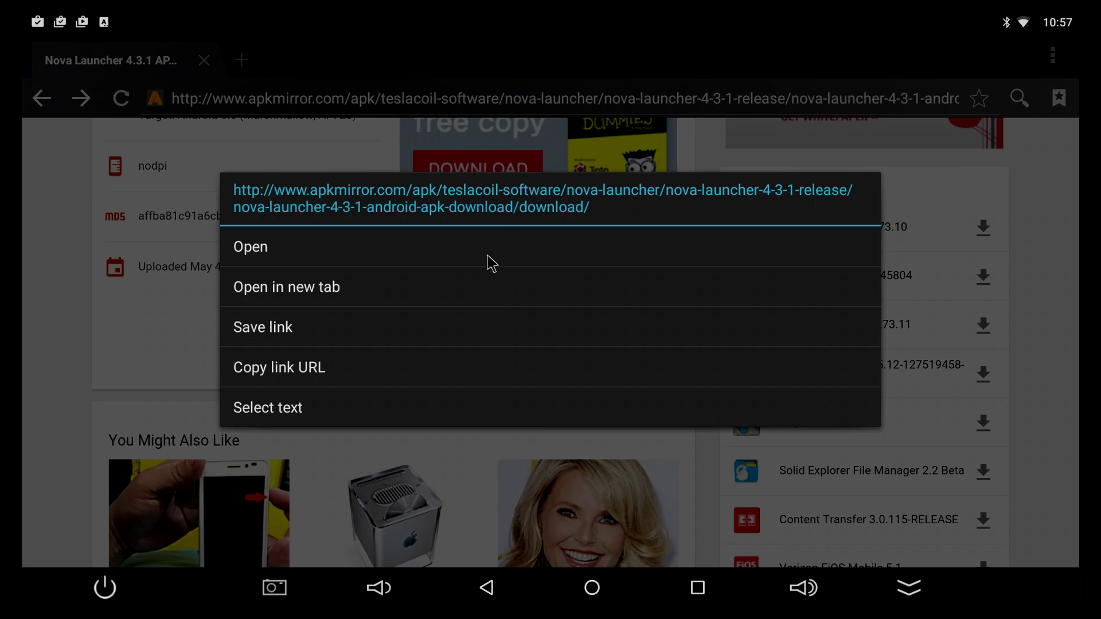
left_click(487, 247)
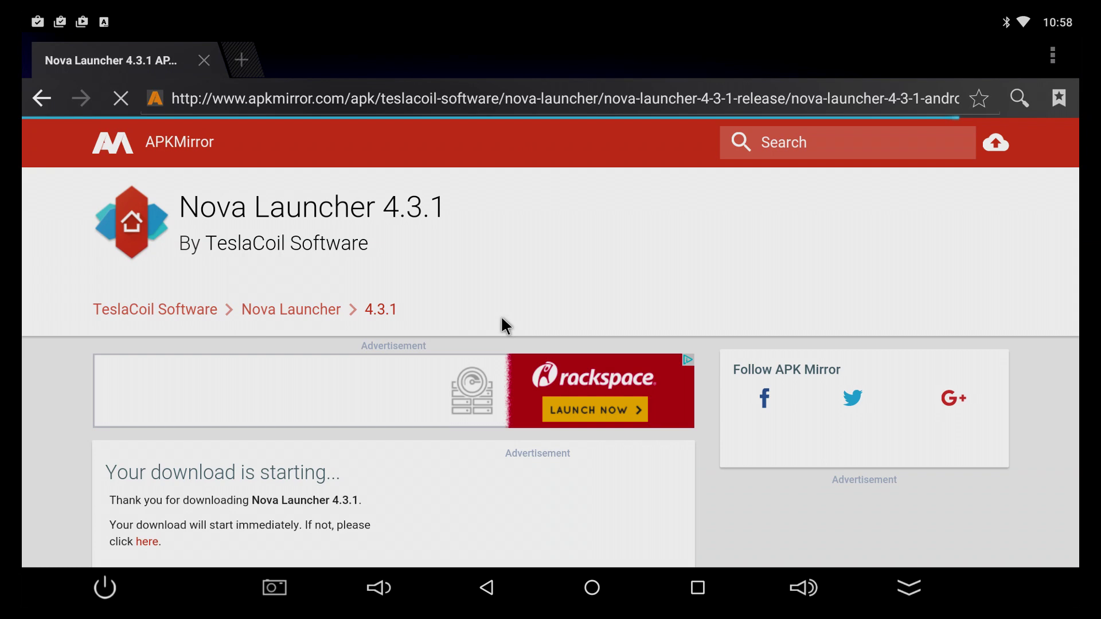
scroll(501, 319, "down", 4)
scroll(501, 319, "down", 3)
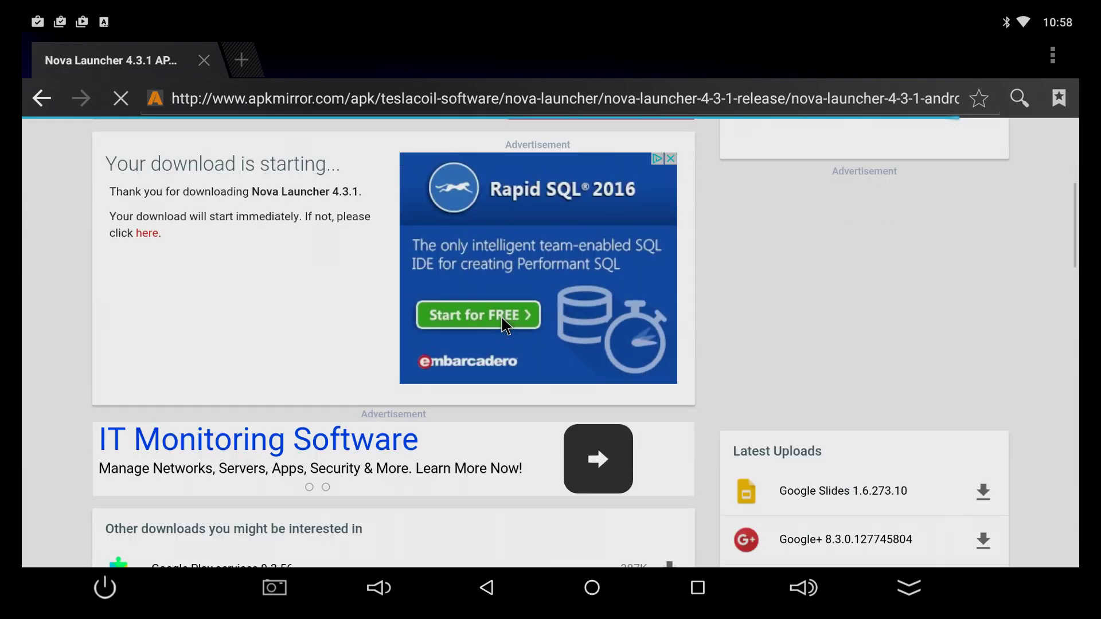
scroll(501, 318, "down", 1)
scroll(501, 324, "down", 4)
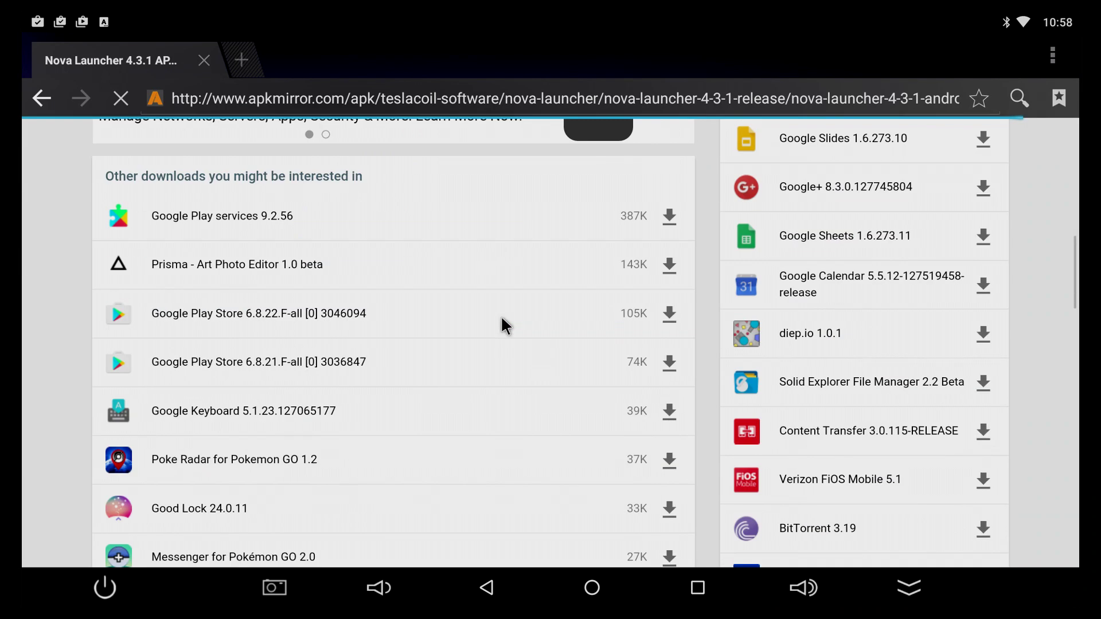
scroll(501, 324, "up", 5)
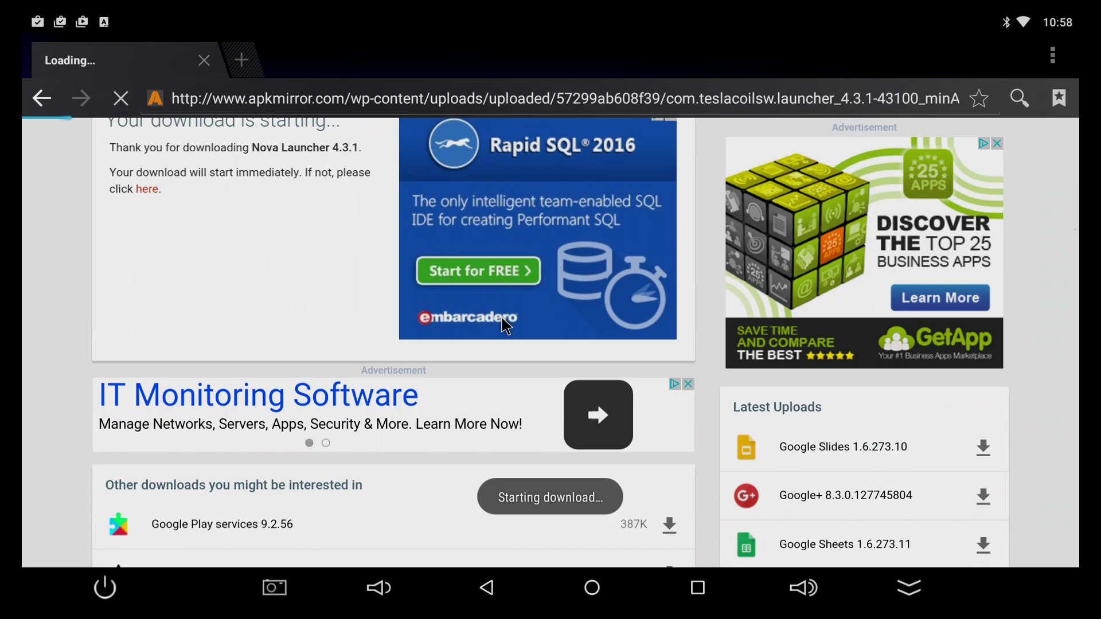
scroll(502, 324, "up", 1)
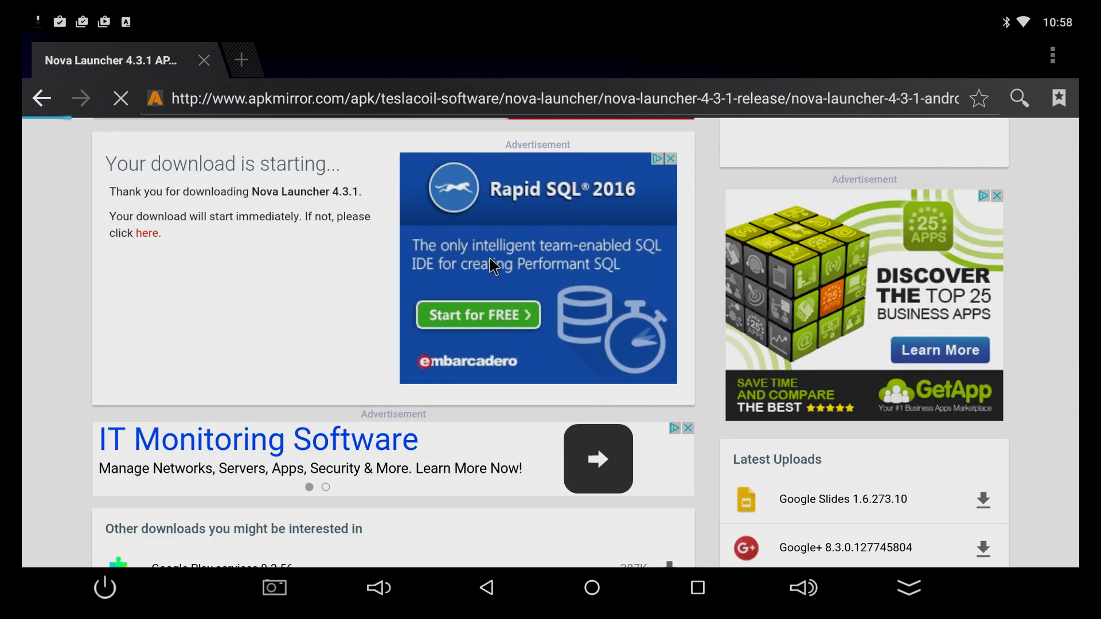
Open the Download complete notification to get the Nova Launcher update prompt, then return home
left_click_drag(347, 18, 376, 275)
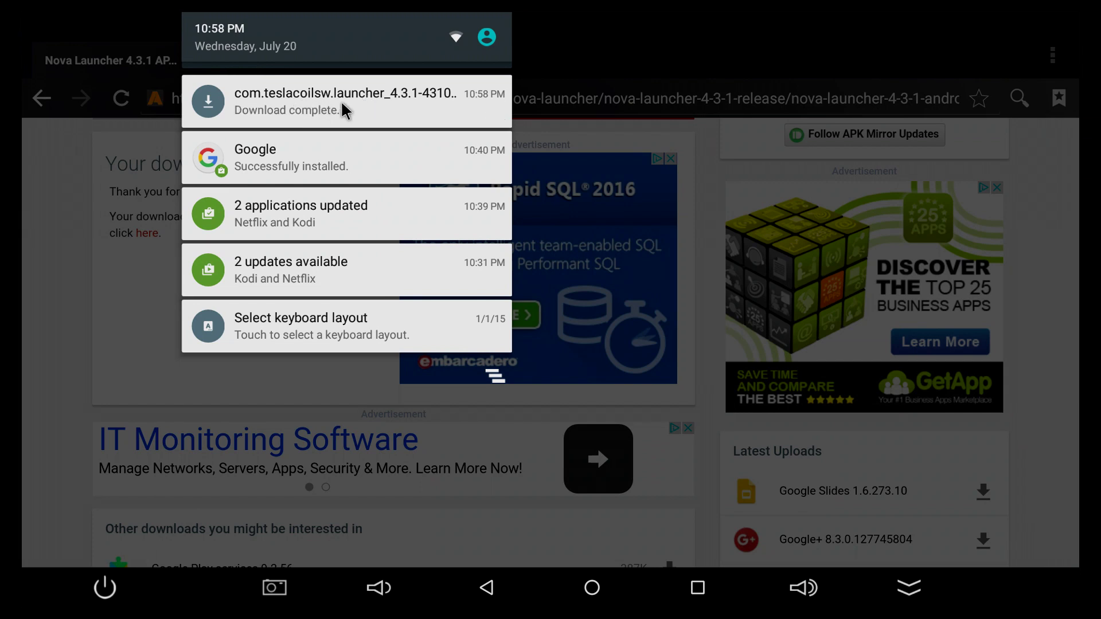
left_click(340, 100)
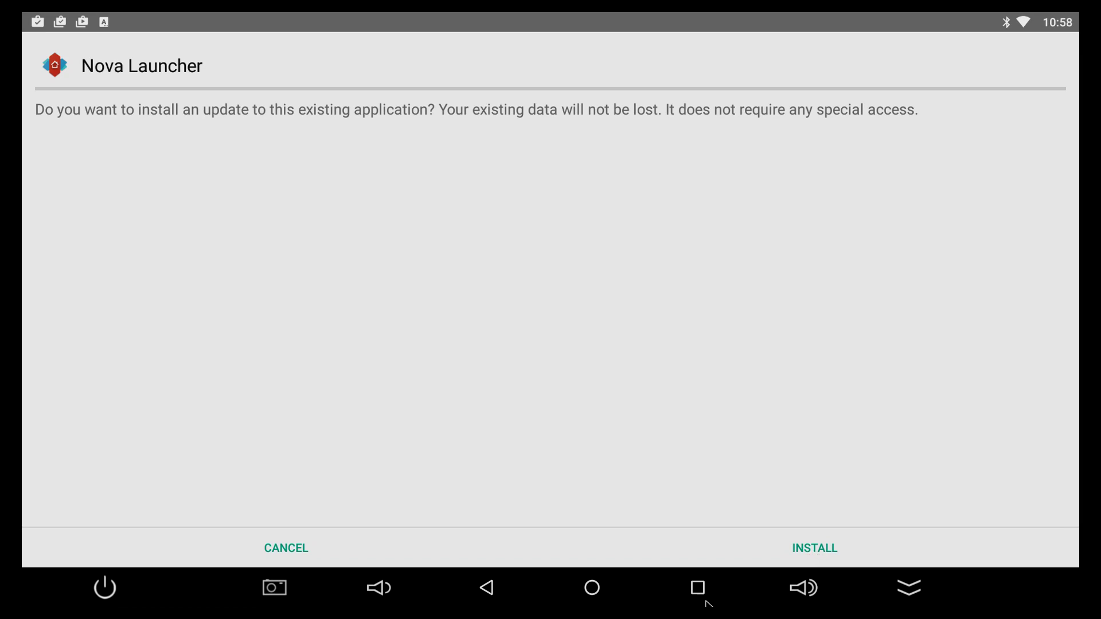
left_click(592, 590)
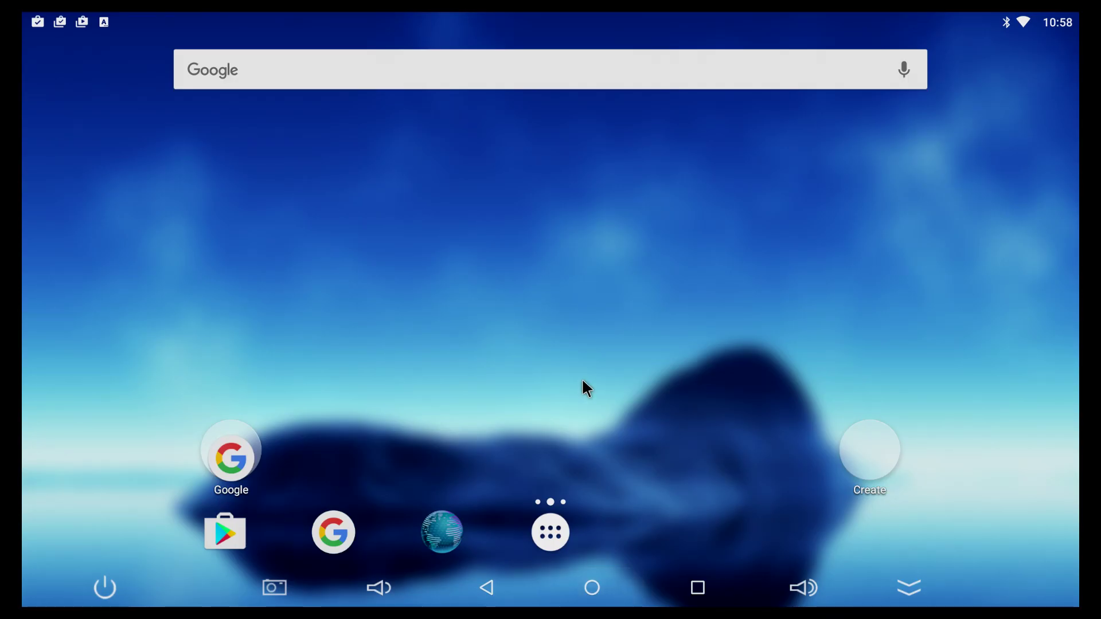
left_click(550, 536)
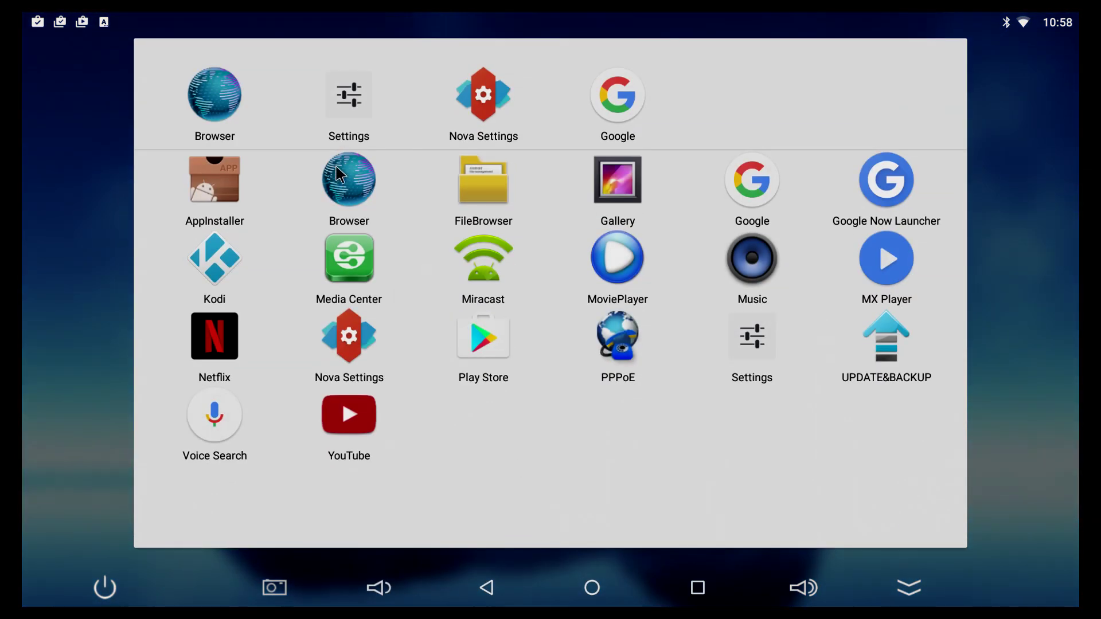
left_click(472, 105)
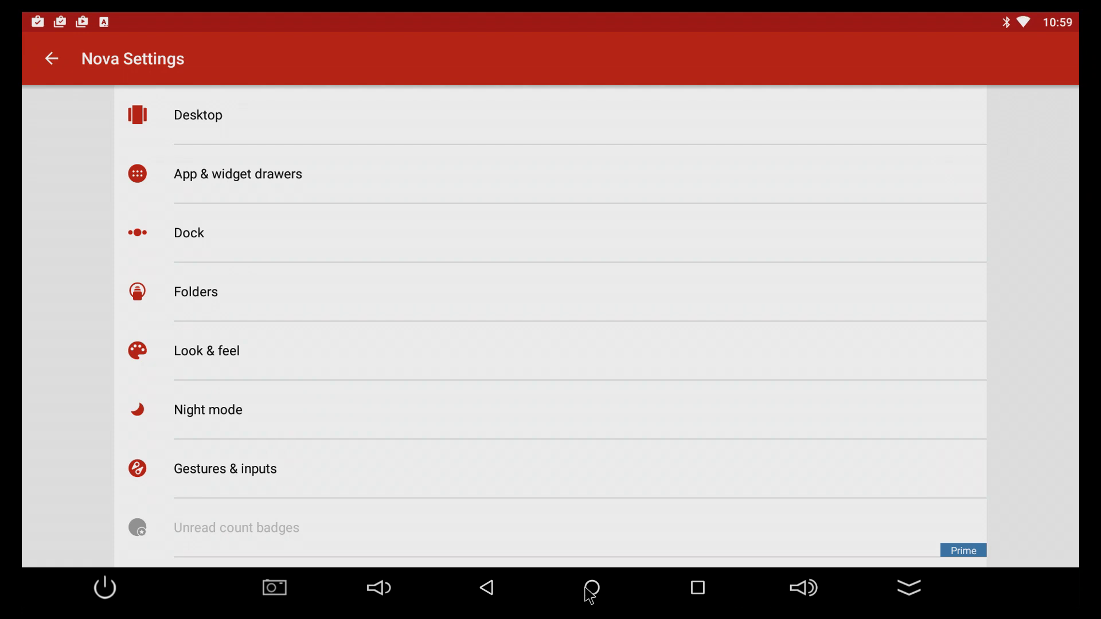
left_click(591, 585)
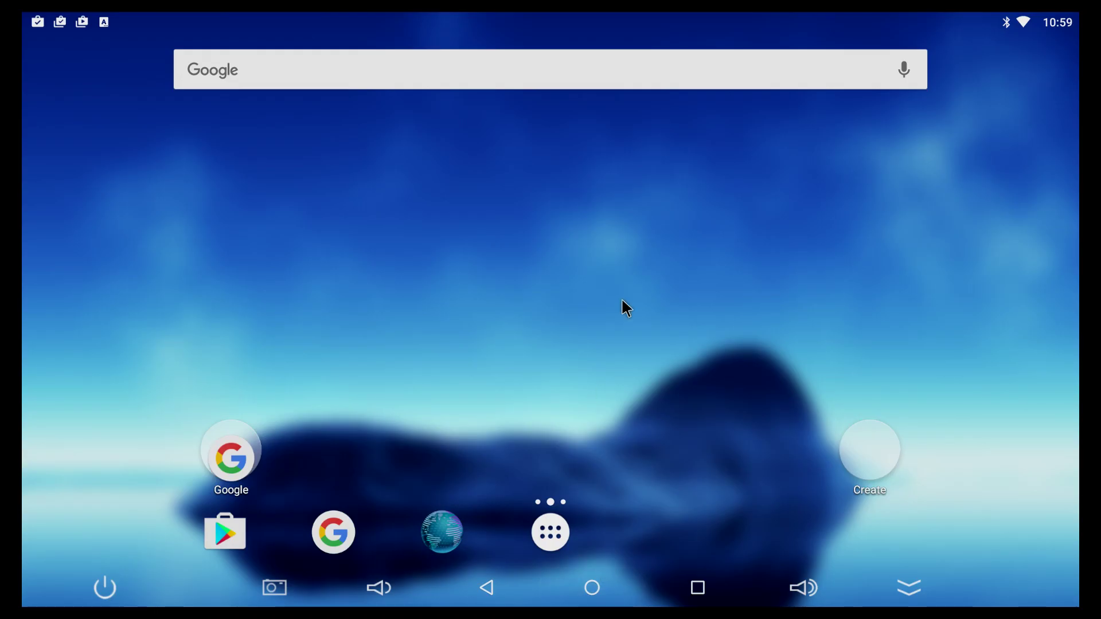